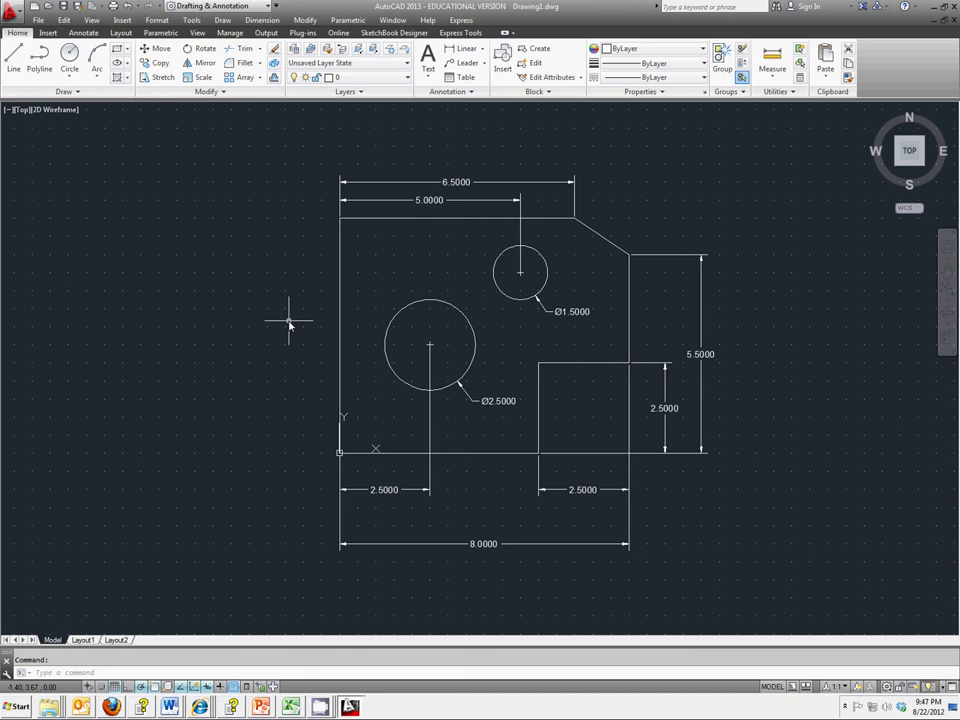
Switch to Drawing2.dwg from the AutoCAD taskbar window list.
{"action": "left_click", "coordinate": [350, 706]}
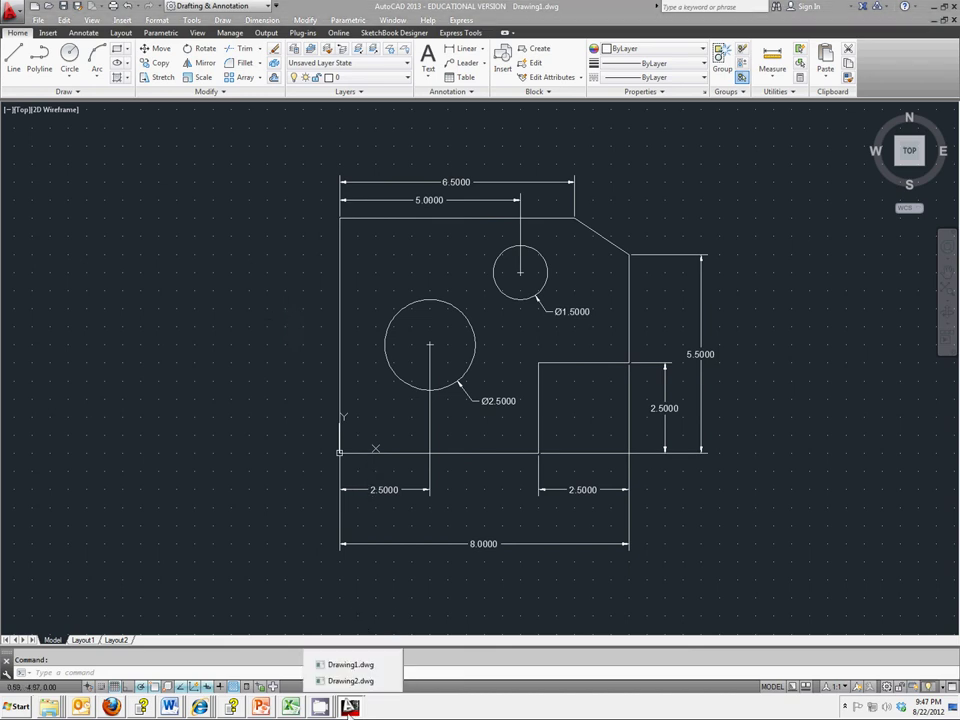
{"action": "left_click", "coordinate": [352, 681]}
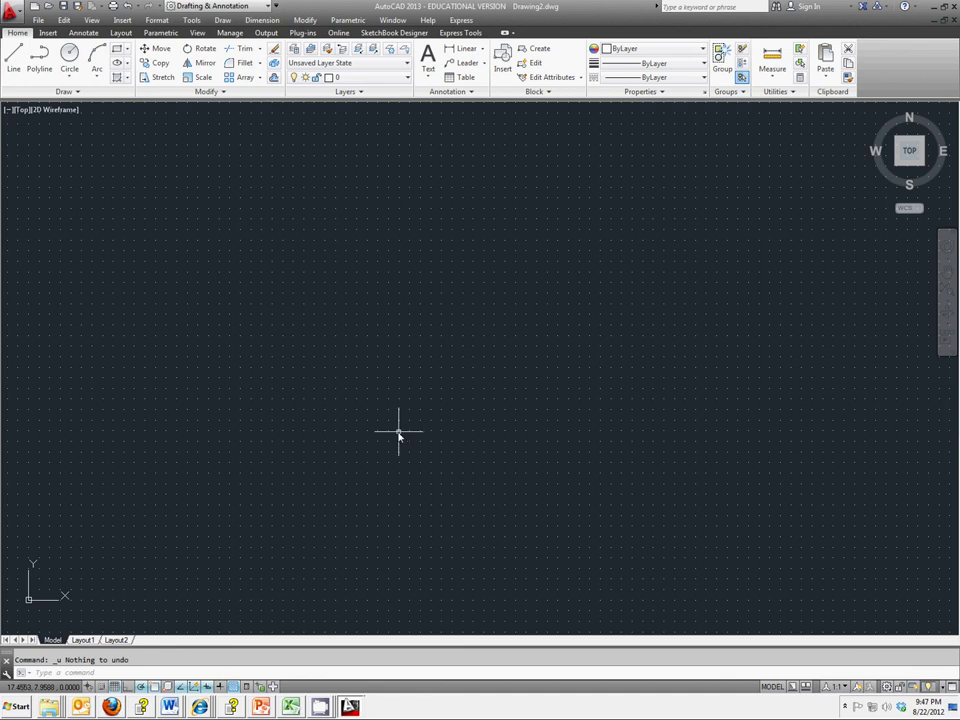
{"action": "right_click", "coordinate": [111, 688]}
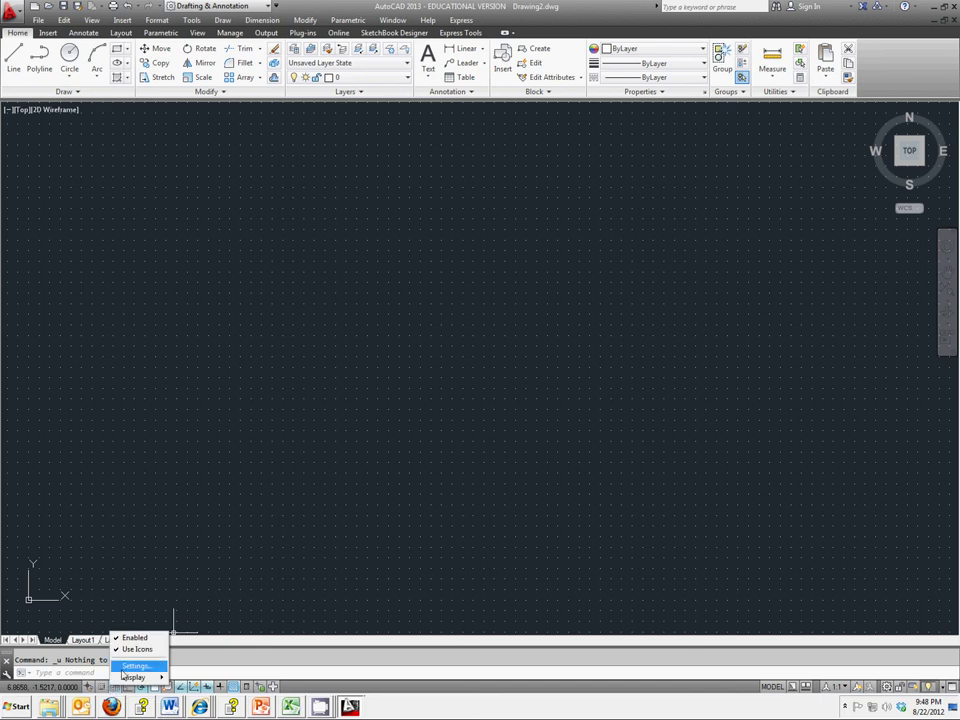
{"action": "left_click", "coordinate": [137, 665]}
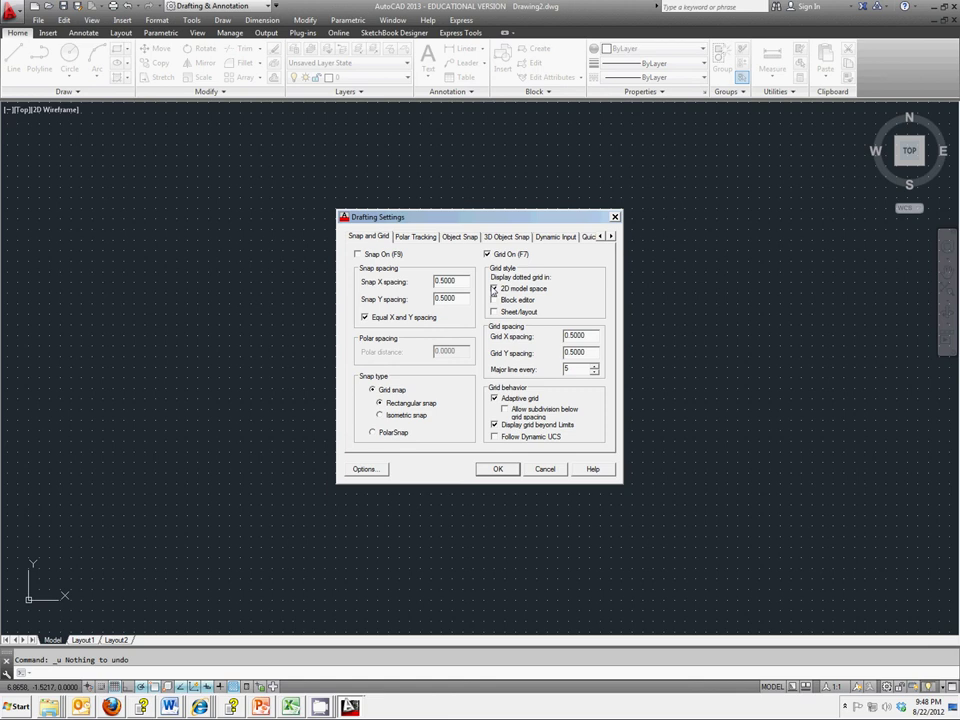
{"action": "left_click", "coordinate": [503, 470]}
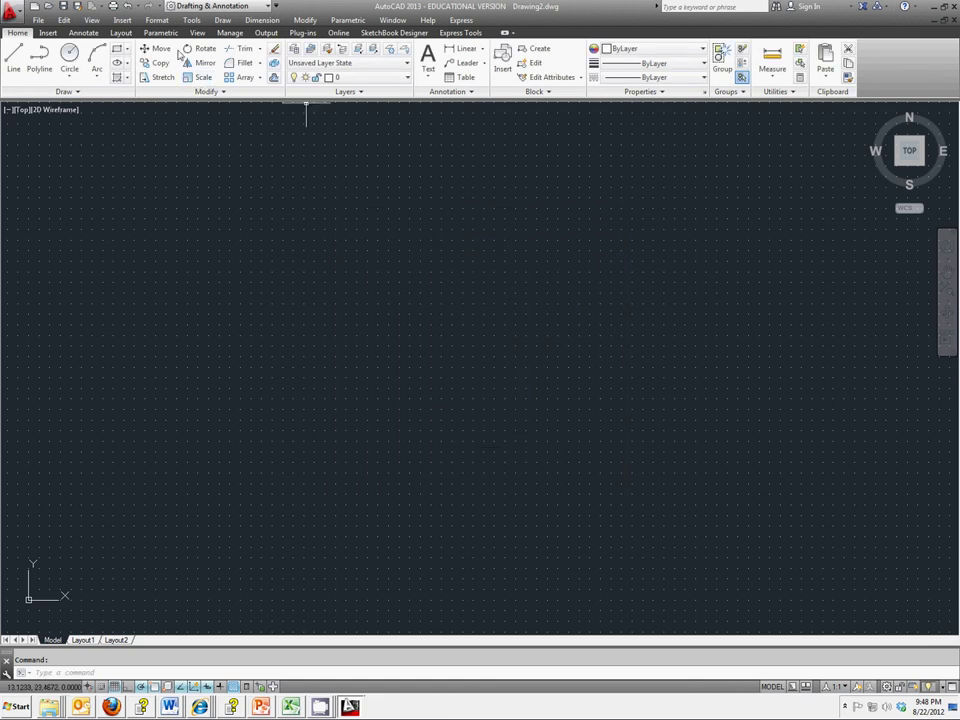
Set Drawing2's length precision to 0.00 in the Drawing Units dialog.
{"action": "left_click", "coordinate": [157, 20]}
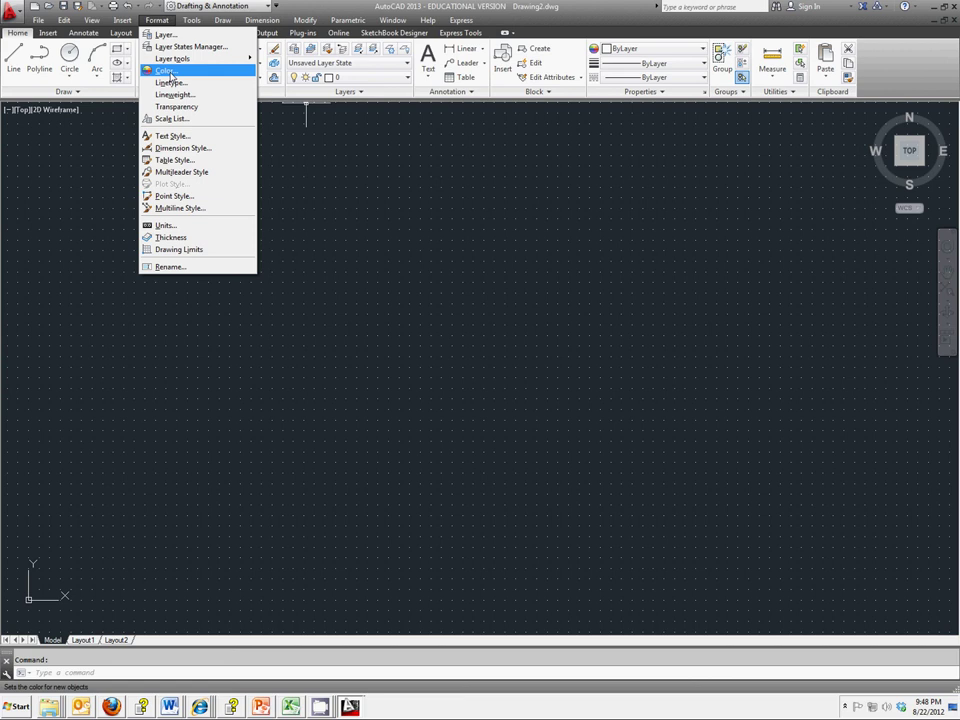
{"action": "left_click", "coordinate": [165, 225]}
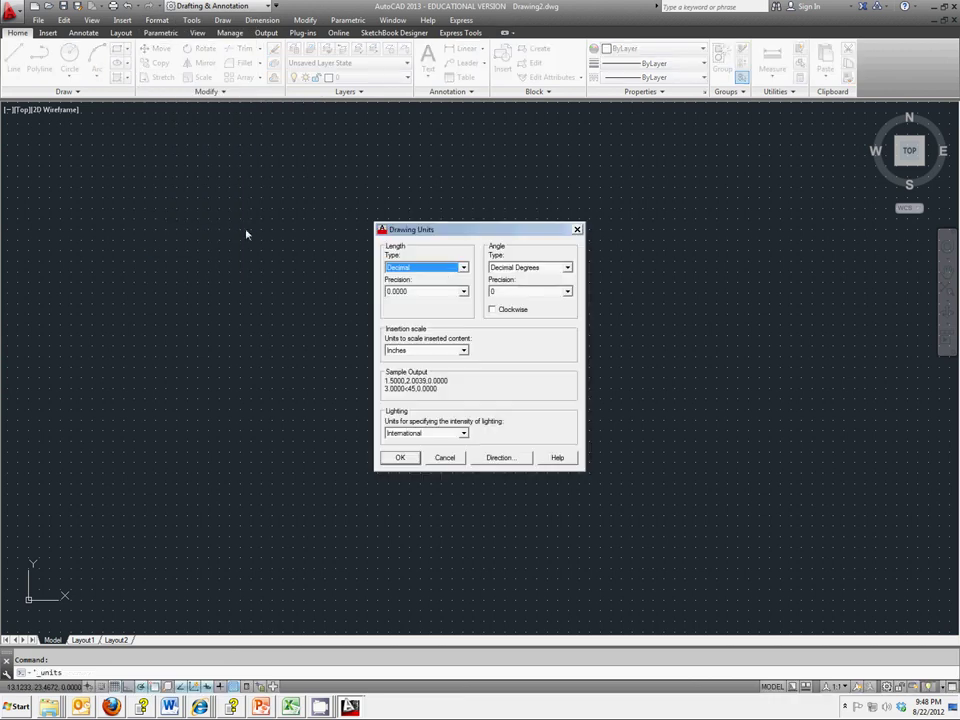
{"action": "left_click", "coordinate": [456, 292]}
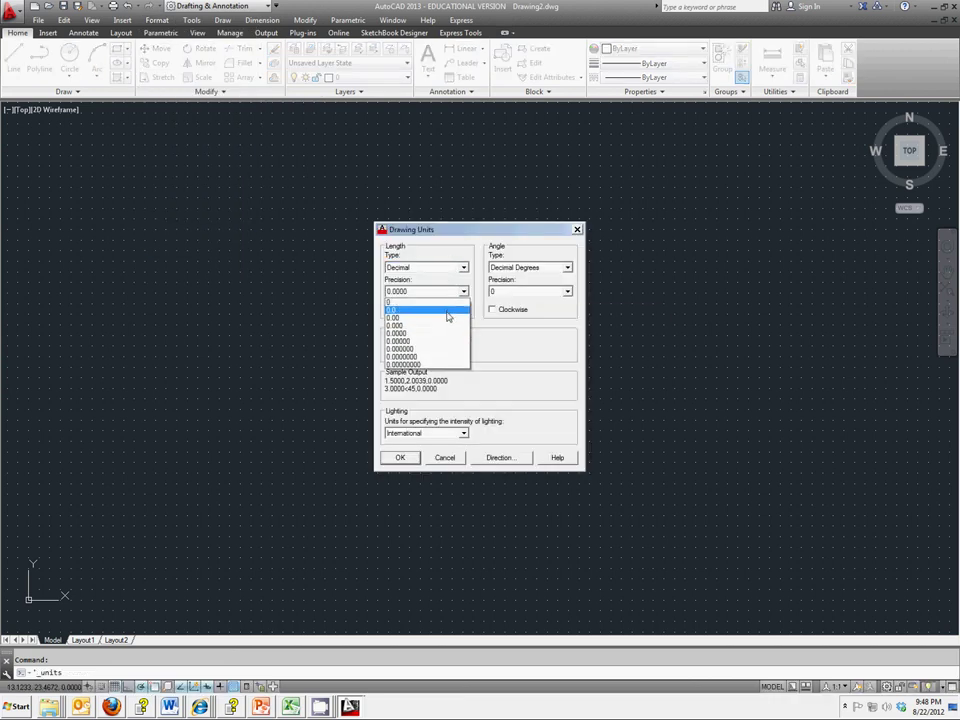
{"action": "left_click", "coordinate": [447, 318]}
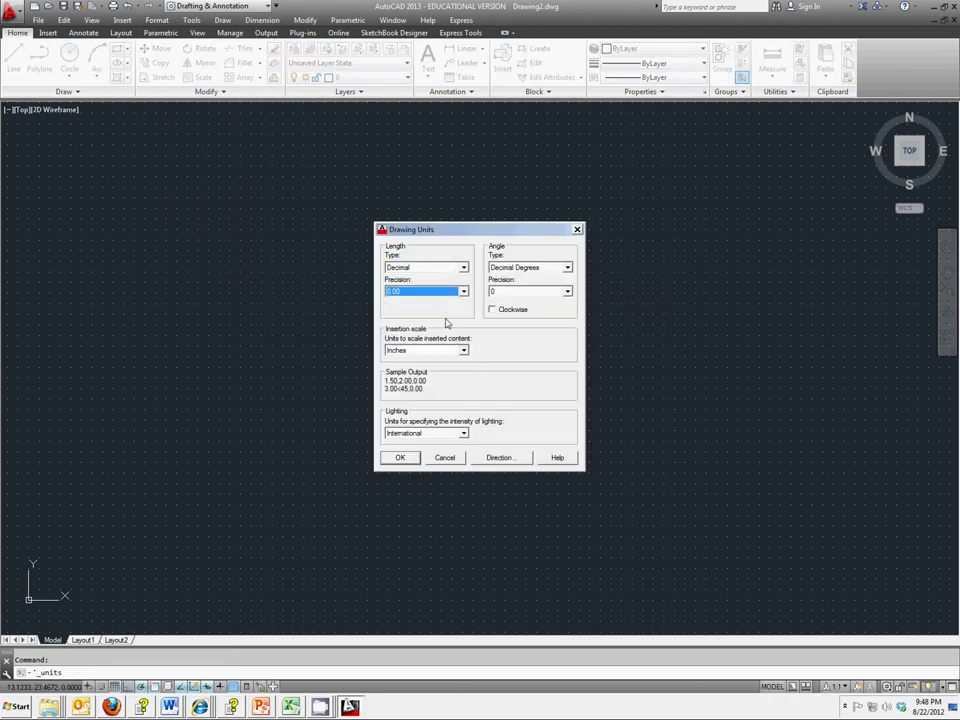
{"action": "left_click", "coordinate": [416, 461]}
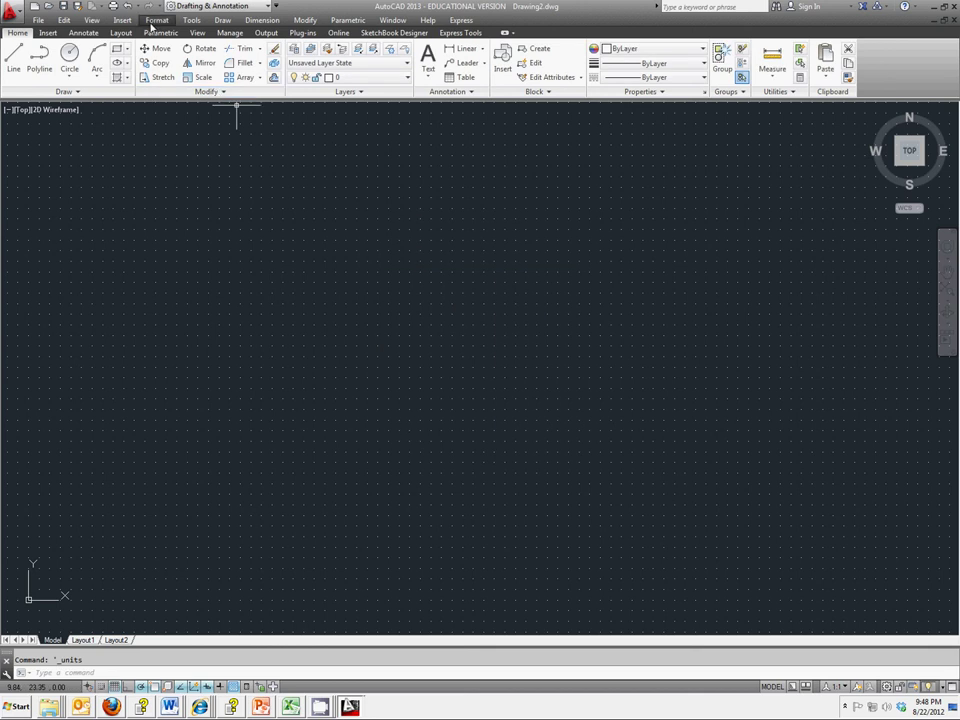
Accept the default drawing limits from 0.00,0.00 to 12.00,9.00.
{"action": "left_click", "coordinate": [151, 25]}
{"action": "left_click", "coordinate": [214, 249]}
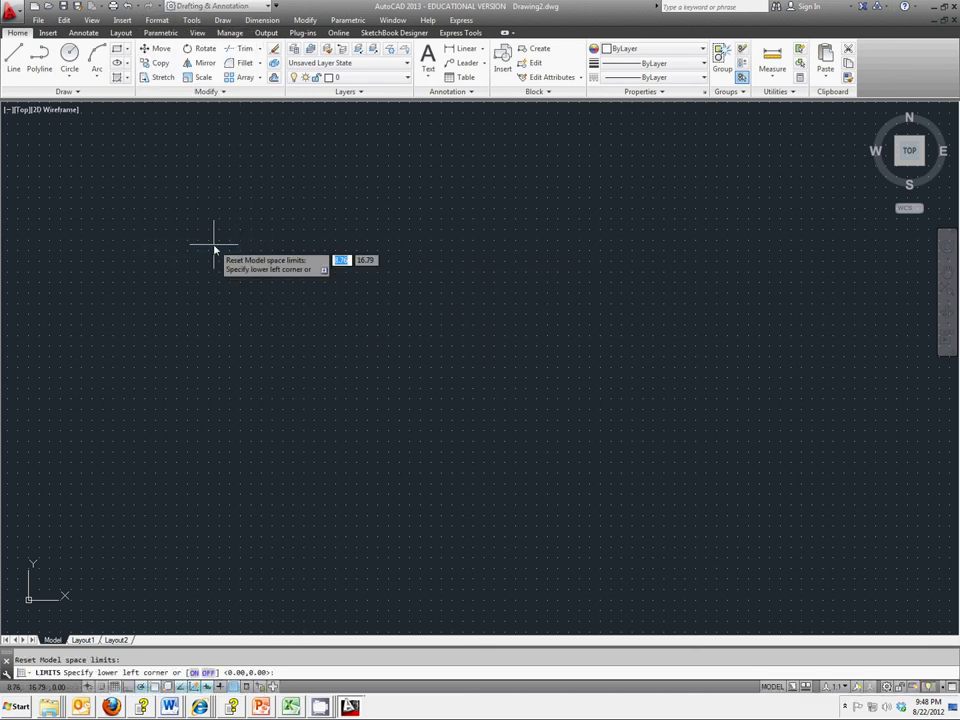
{"action": "key", "text": "Return"}
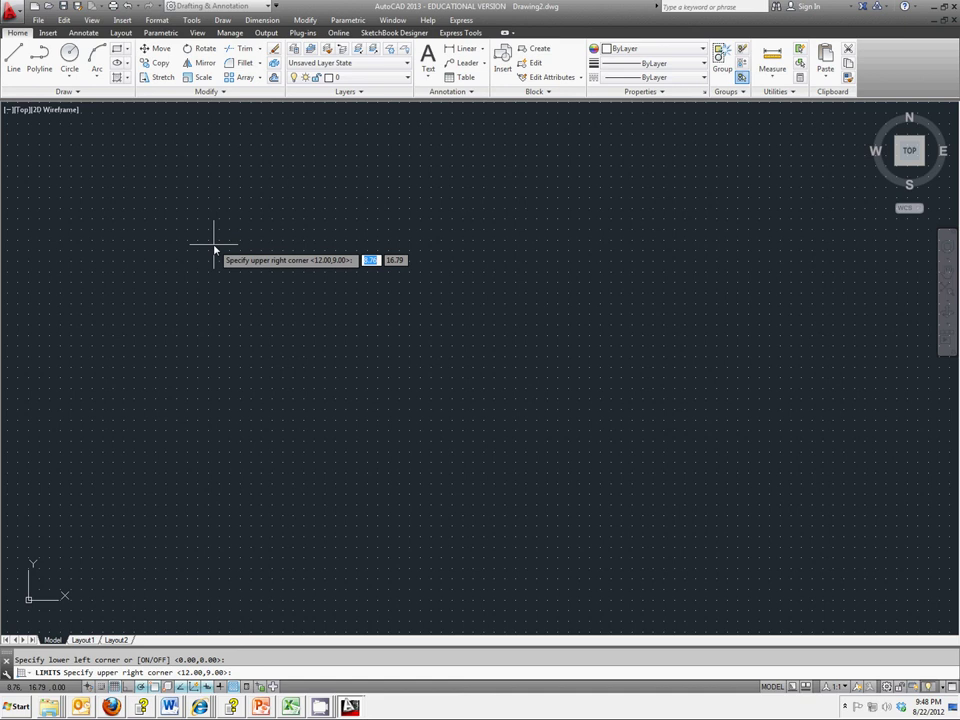
{"action": "key", "text": "Return"}
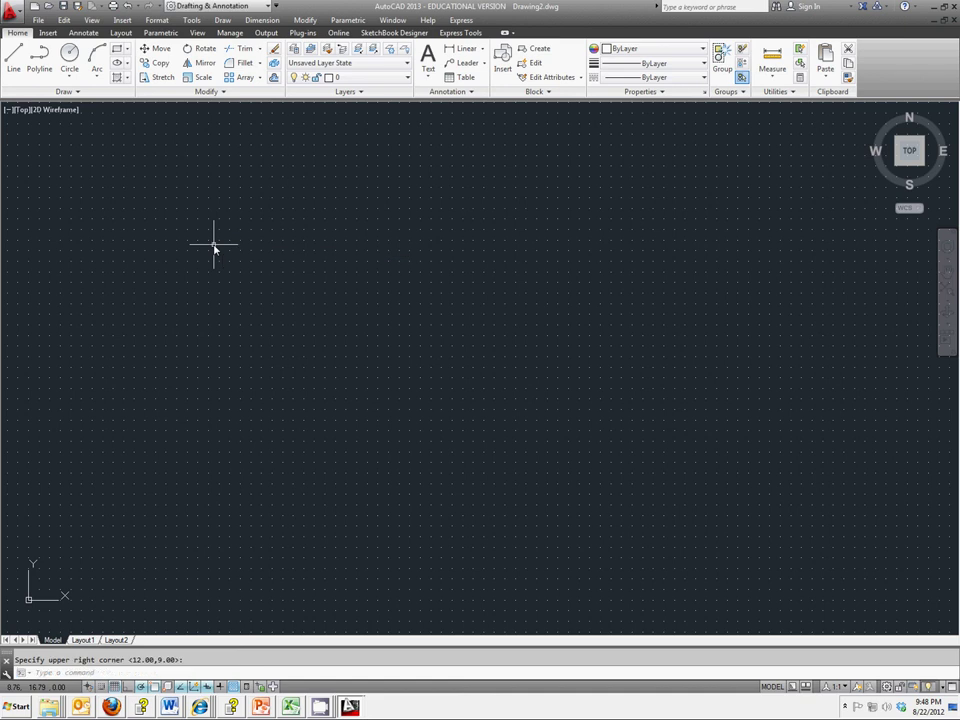
Zoom All so the view fits the 12.00,9.00 drawing limits.
{"action": "left_click", "coordinate": [91, 21]}
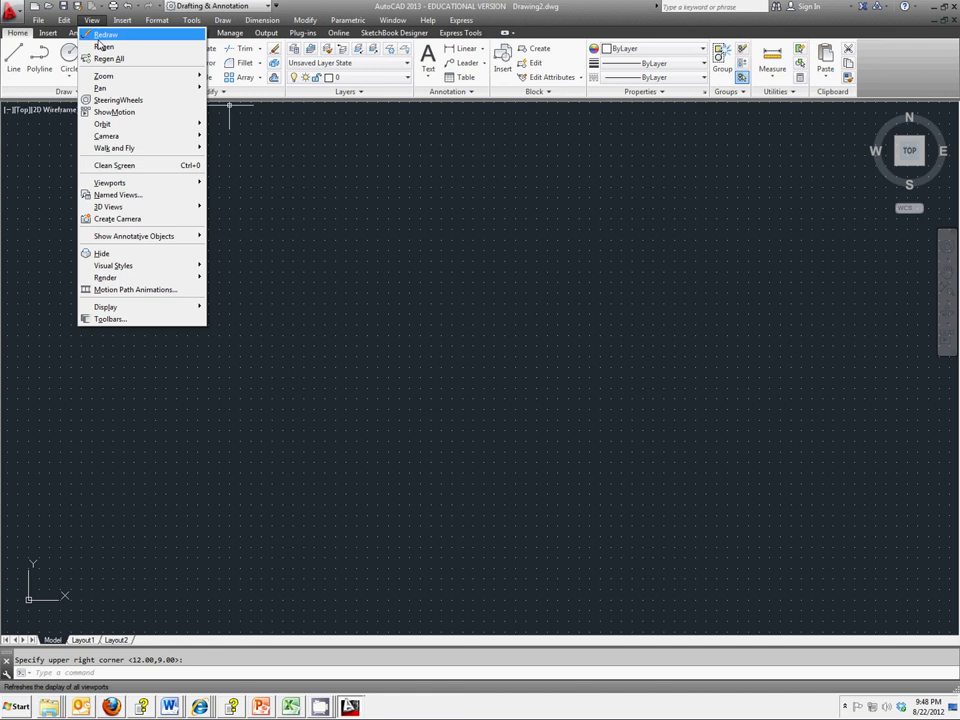
{"action": "mouse_move", "coordinate": [119, 79]}
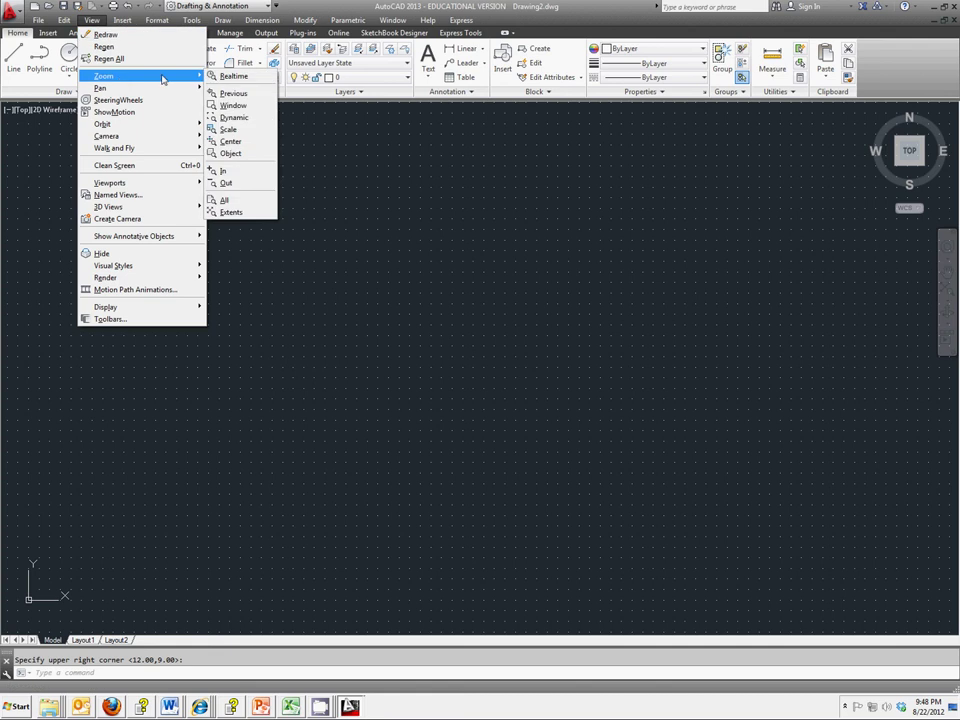
{"action": "left_click", "coordinate": [259, 198]}
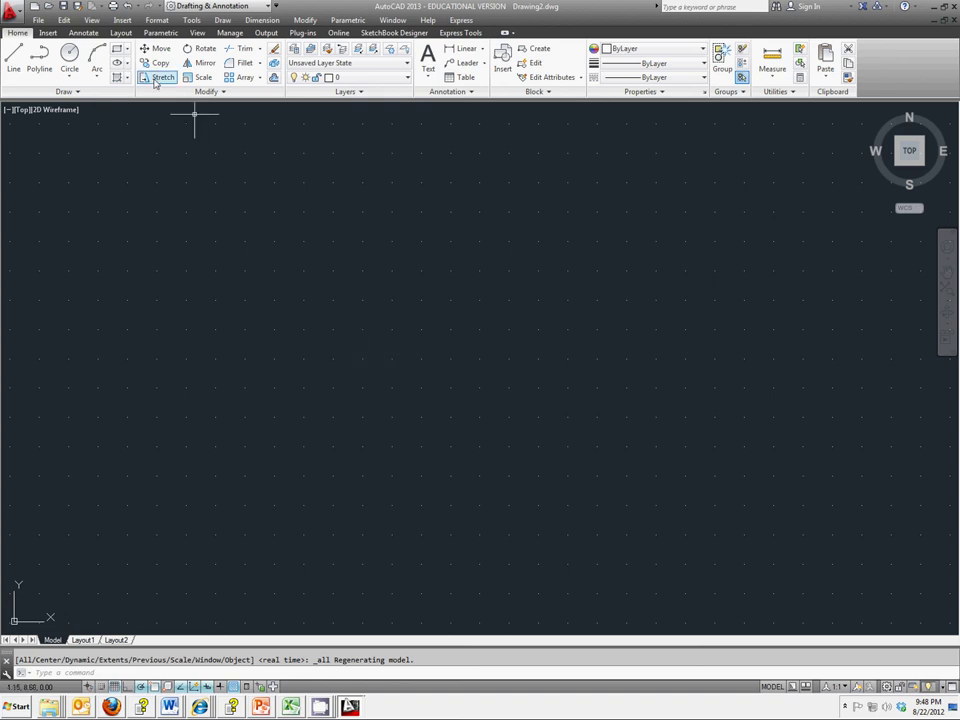
Start a LINE with its first point at the origin 0,0.
{"action": "left_click", "coordinate": [14, 60]}
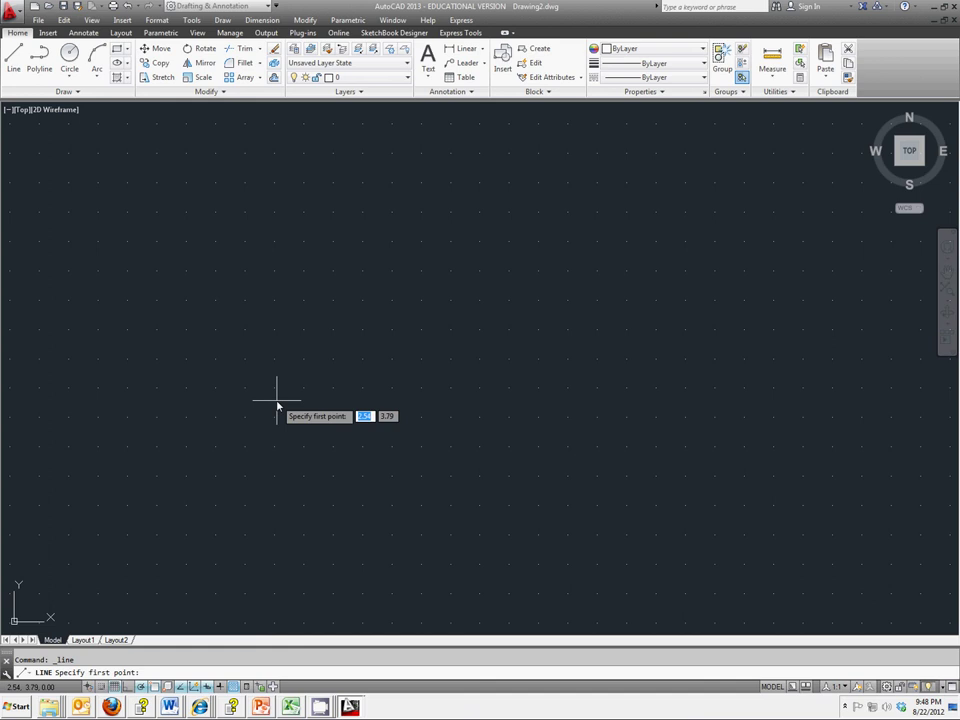
{"action": "type", "text": "0"}
{"action": "key", "text": "Tab"}
{"action": "type", "text": "0"}
{"action": "key", "text": "Return"}
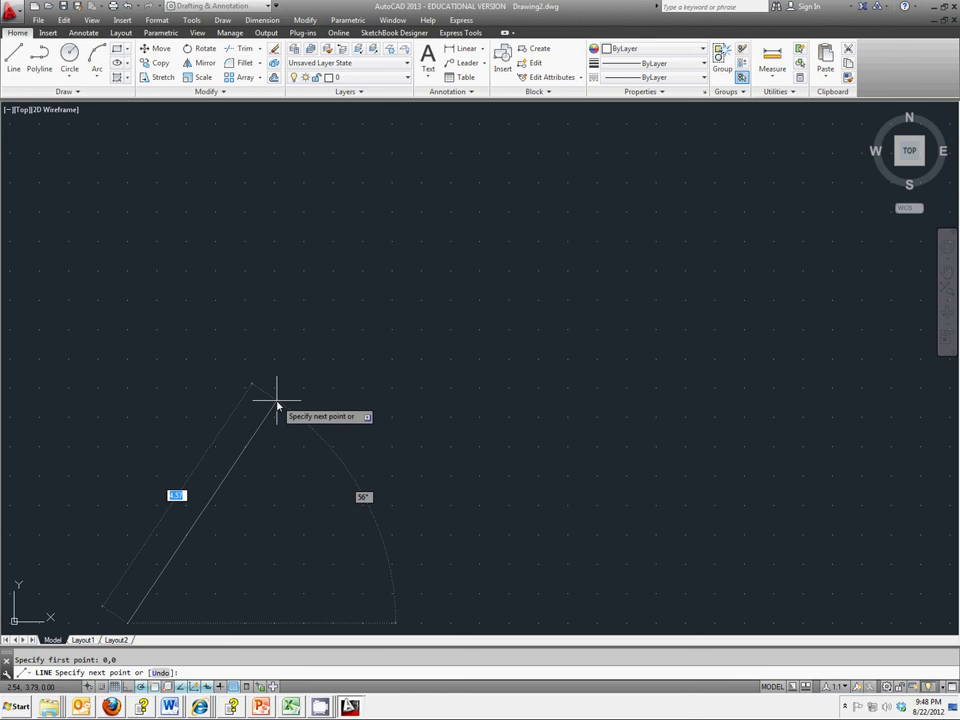
Draw a 5.5-unit horizontal segment at 0 degrees from the origin.
{"action": "middle_click_drag", "start_coordinate": [291, 441], "coordinate": [288, 404]}
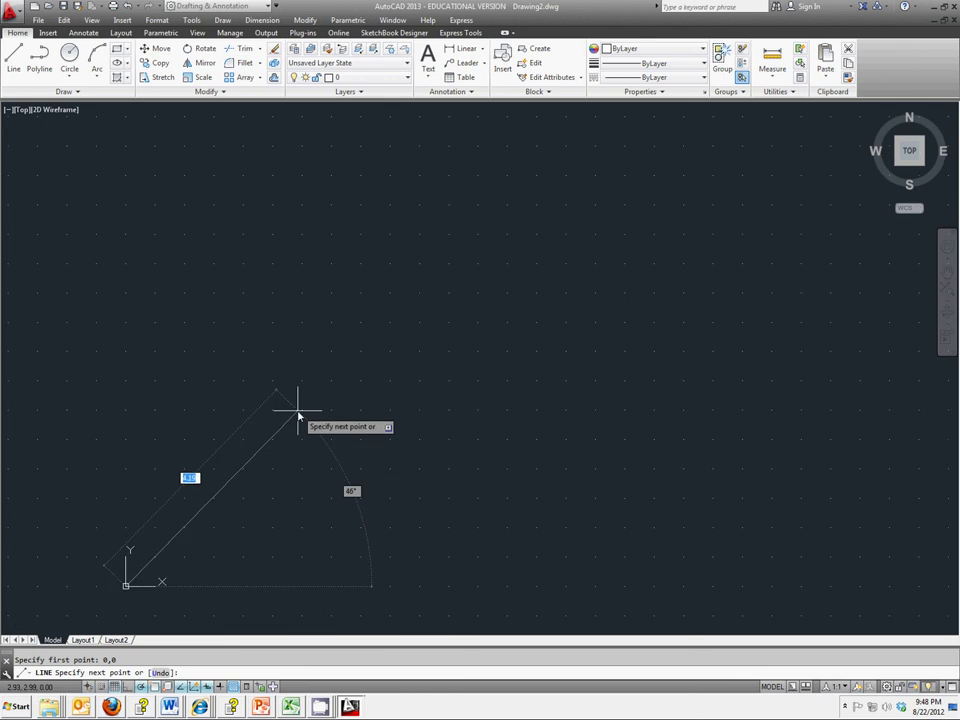
{"action": "type", "text": "5.5"}
{"action": "key", "text": "Tab"}
{"action": "type", "text": "0"}
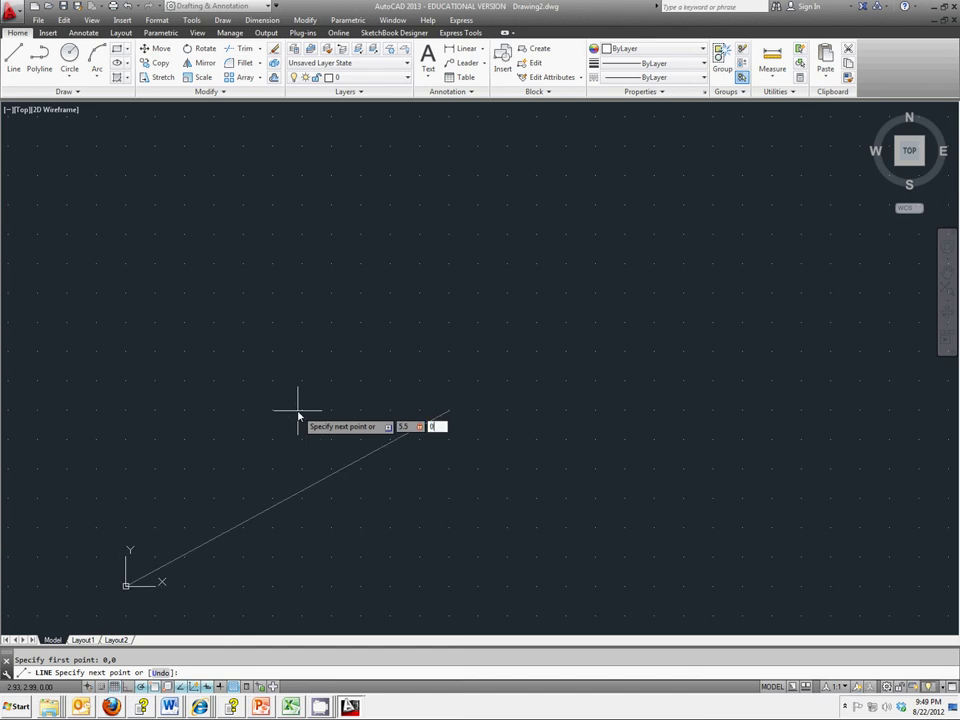
{"action": "key", "text": "Tab"}
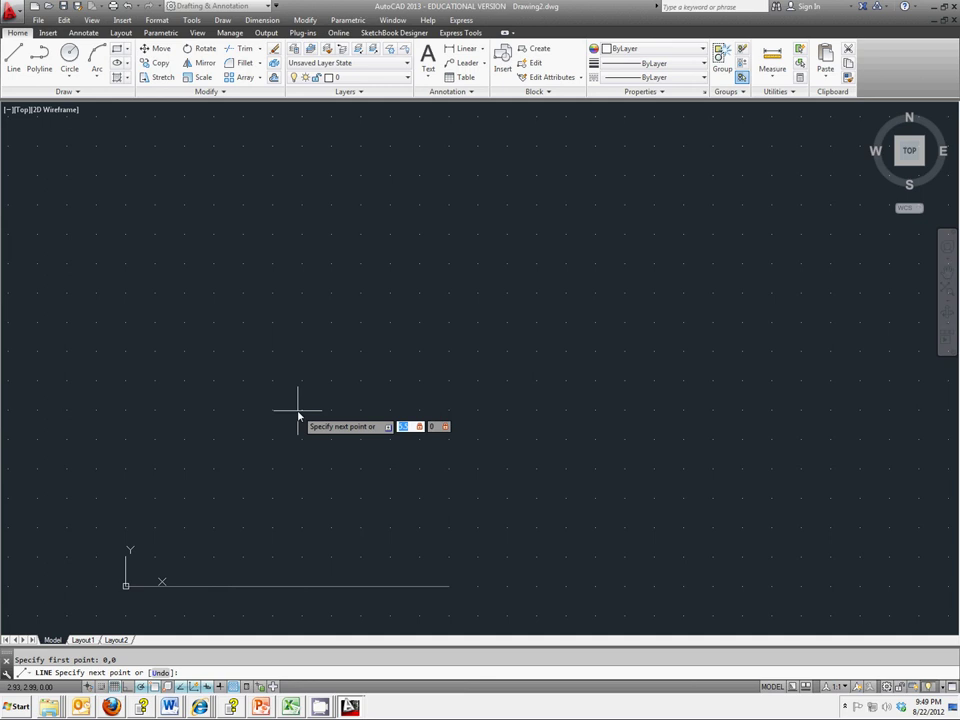
{"action": "key", "text": "Return"}
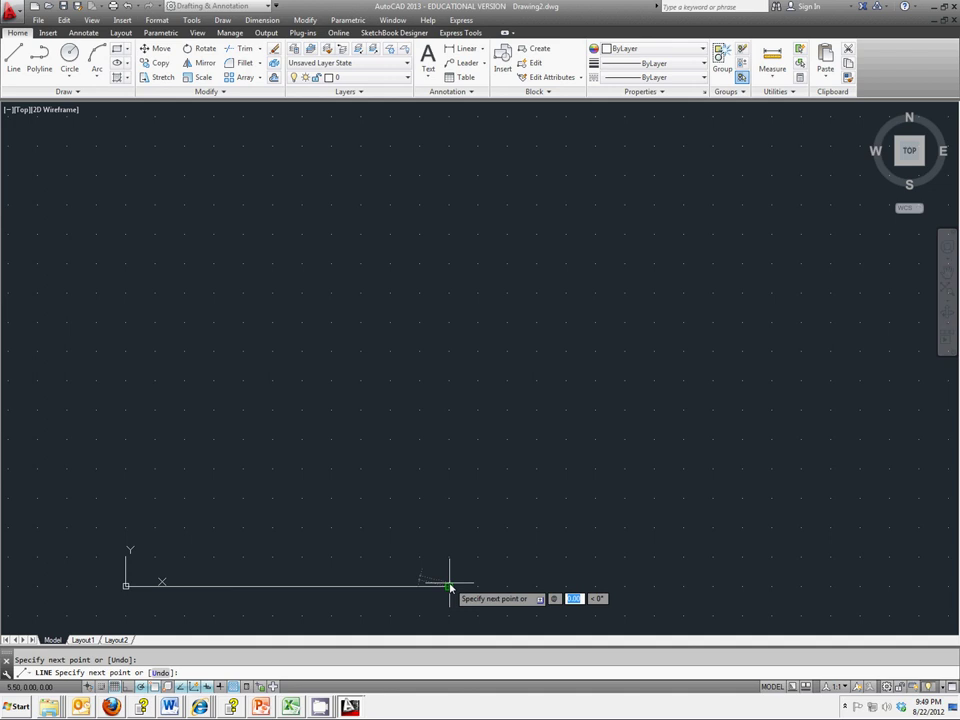
Continue the line 2.5 units straight up to relative point @0,2.5.
{"action": "type", "text": "0"}
{"action": "key", "text": "Tab"}
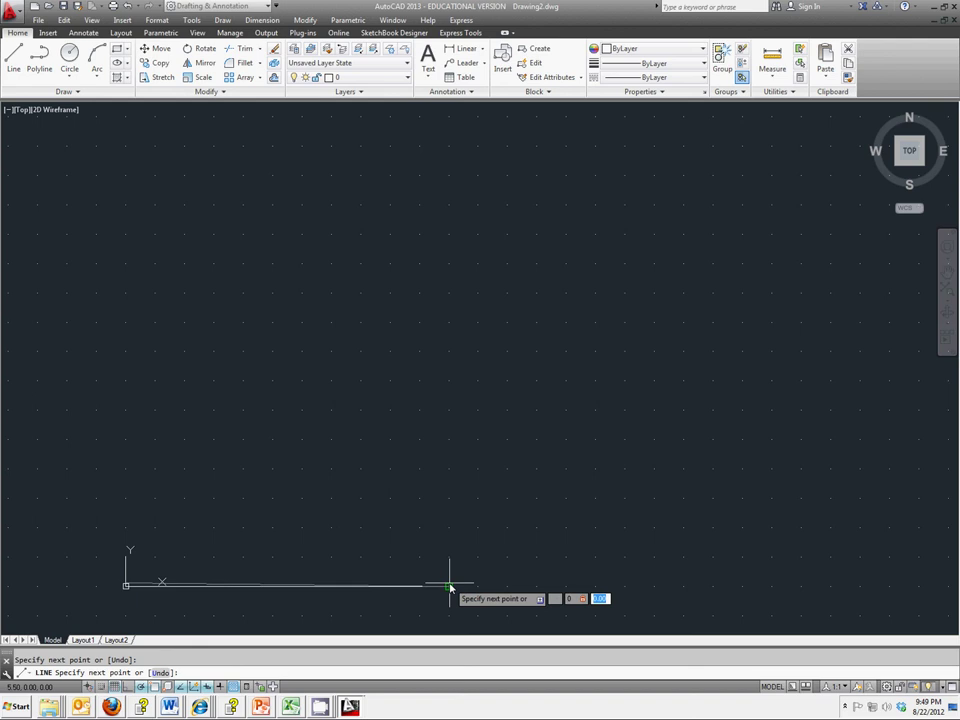
{"action": "type", "text": "2.5"}
{"action": "key", "text": "Return"}
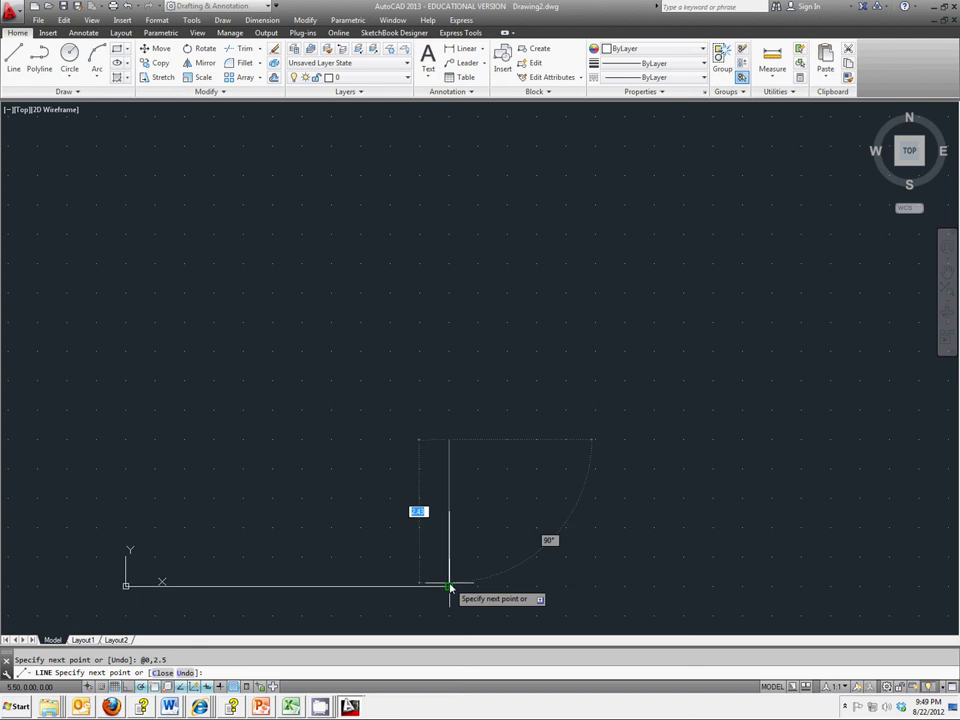
Turn on Snap Mode and end a 2.5-unit horizontal segment on the grid point.
{"action": "left_click", "coordinate": [101, 689]}
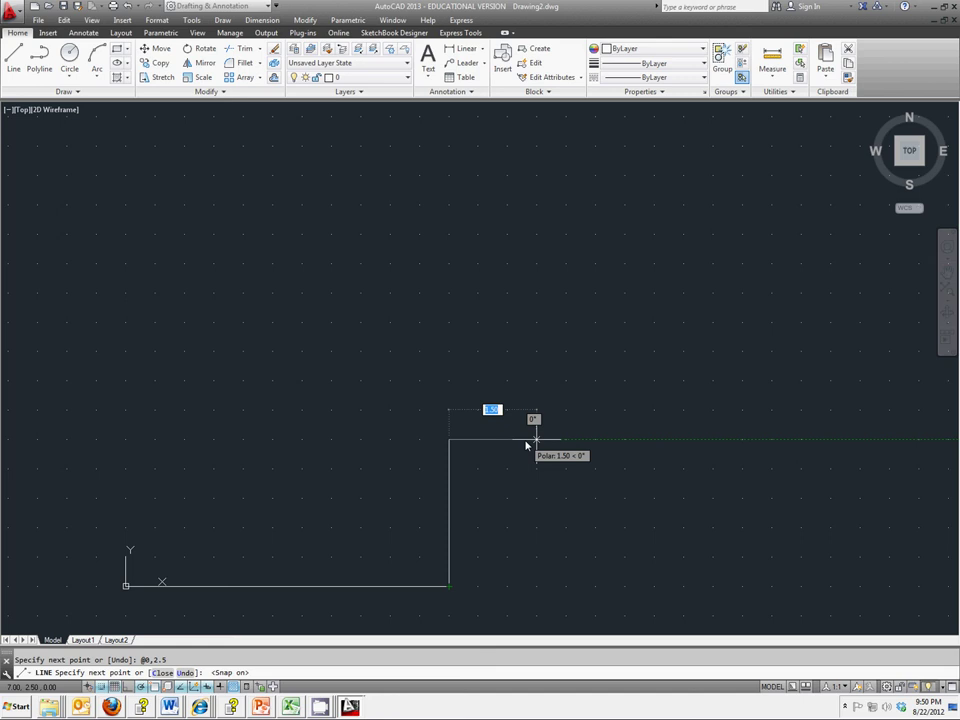
{"action": "left_click", "coordinate": [591, 443]}
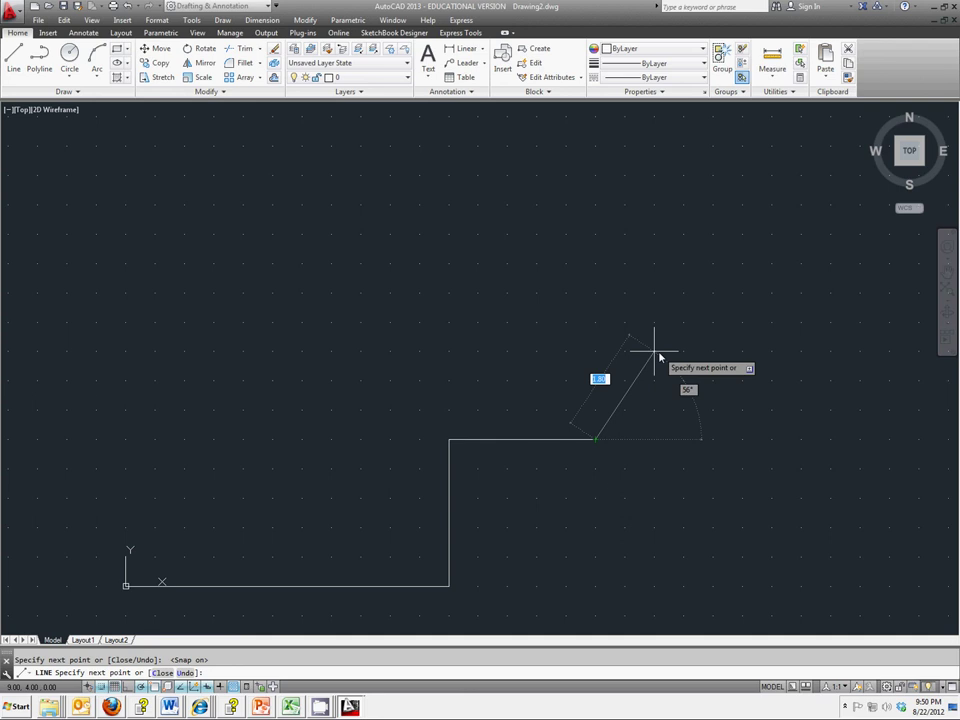
Draw the next segment as @3<90, rising 3 units vertically.
{"action": "type", "text": "@"}
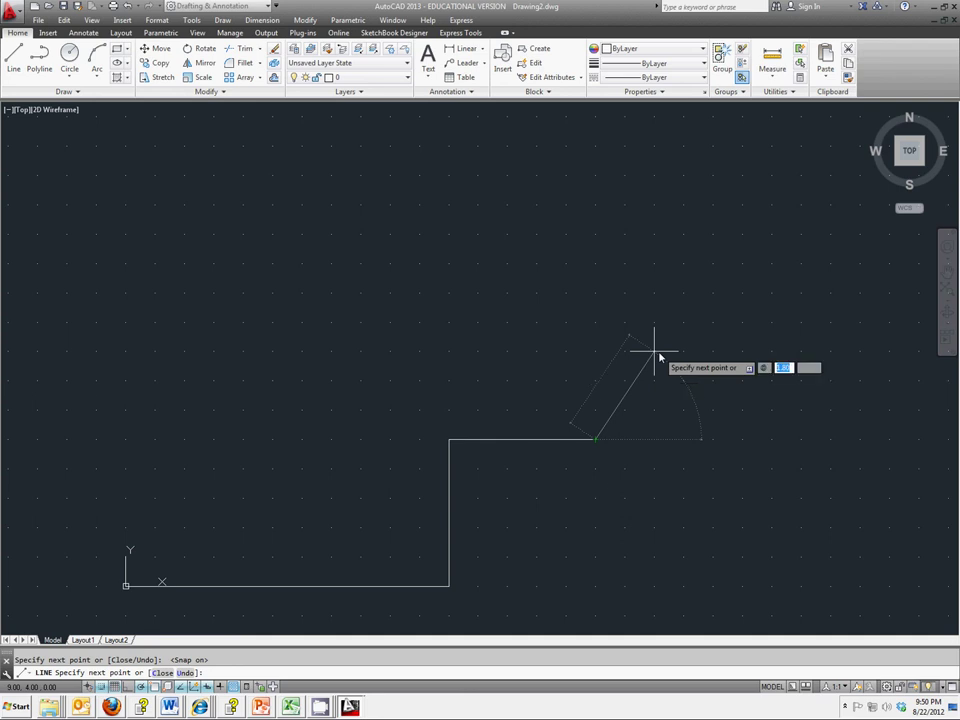
{"action": "key", "text": "BackSpace"}
{"action": "type", "text": "@3"}
{"action": "key", "text": "Tab"}
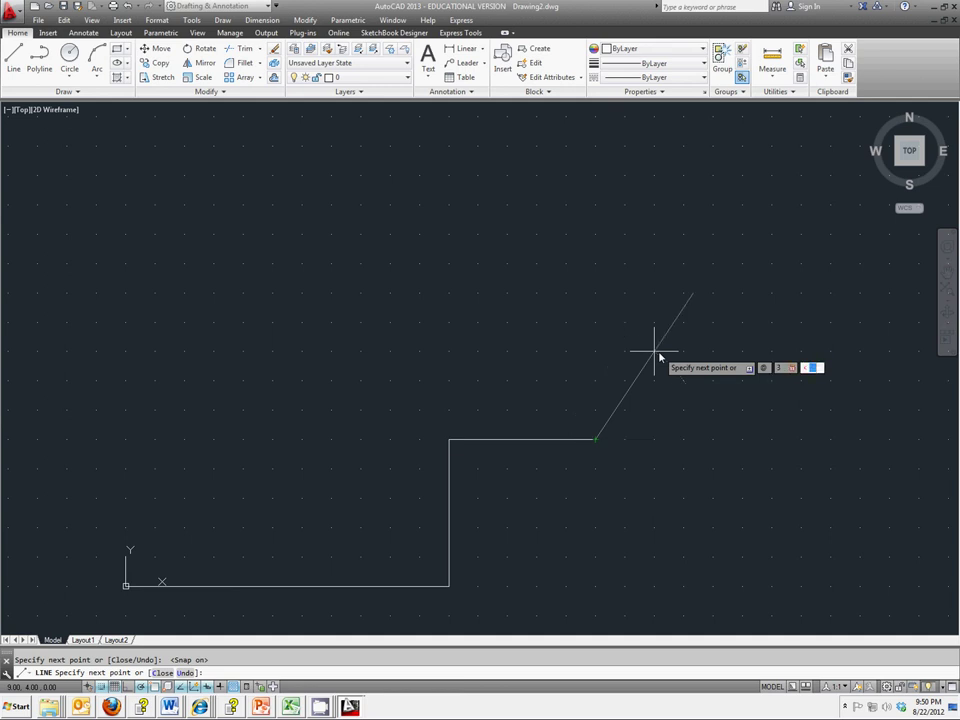
{"action": "type", "text": "90"}
{"action": "key", "text": "Return"}
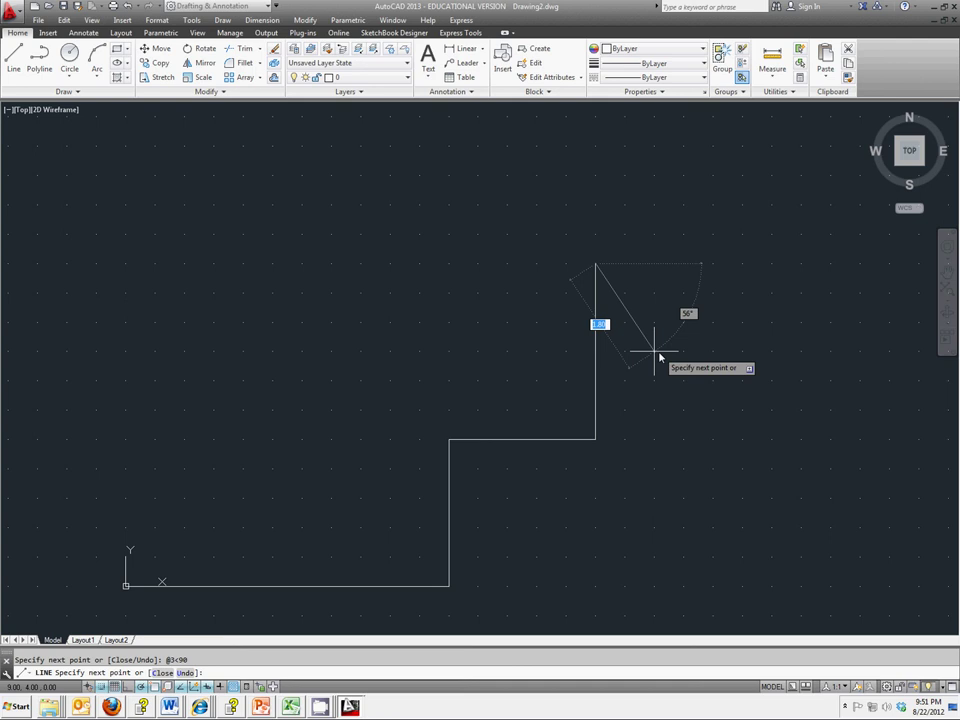
Draw the angled corner segment to relative point @-1.5,1.
{"action": "type", "text": "@"}
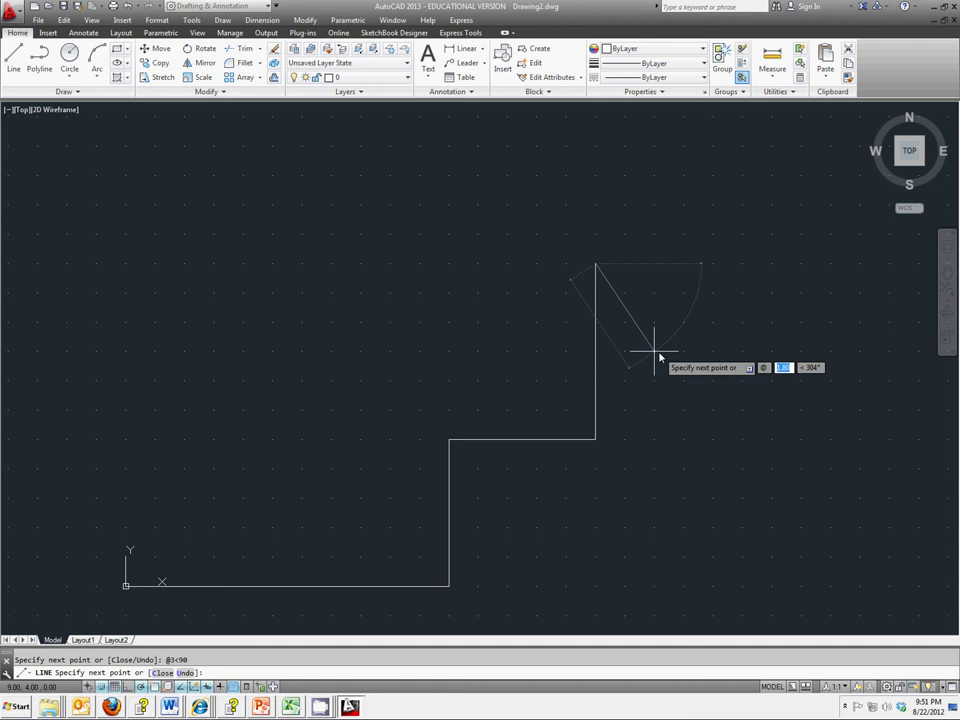
{"action": "type", "text": "-1.5"}
{"action": "key", "text": "Tab"}
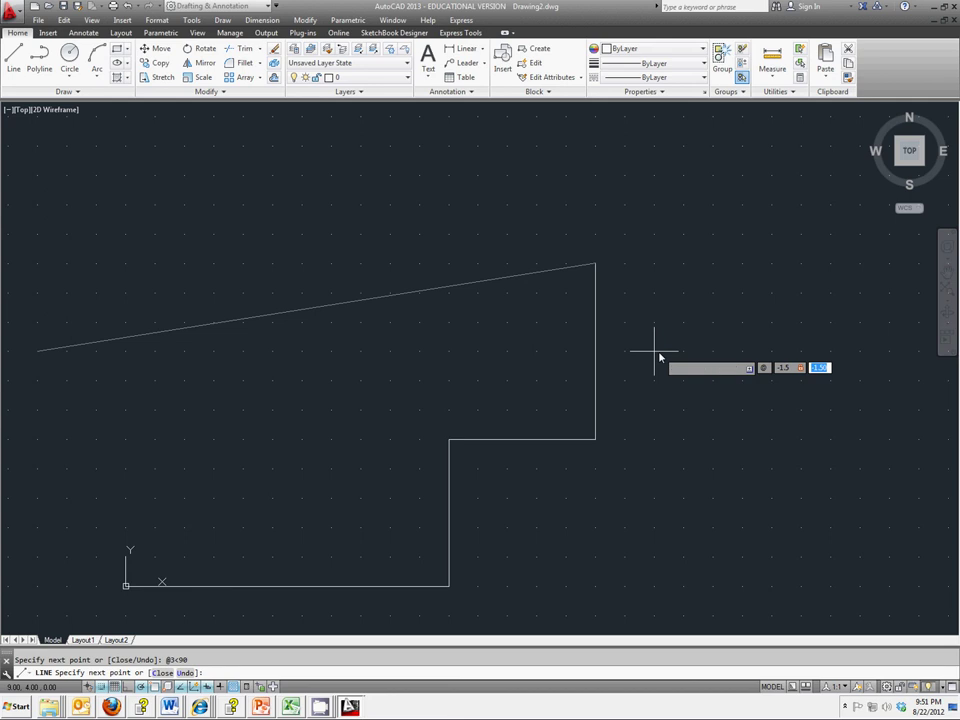
{"action": "type", "text": "1"}
{"action": "key", "text": "Return"}
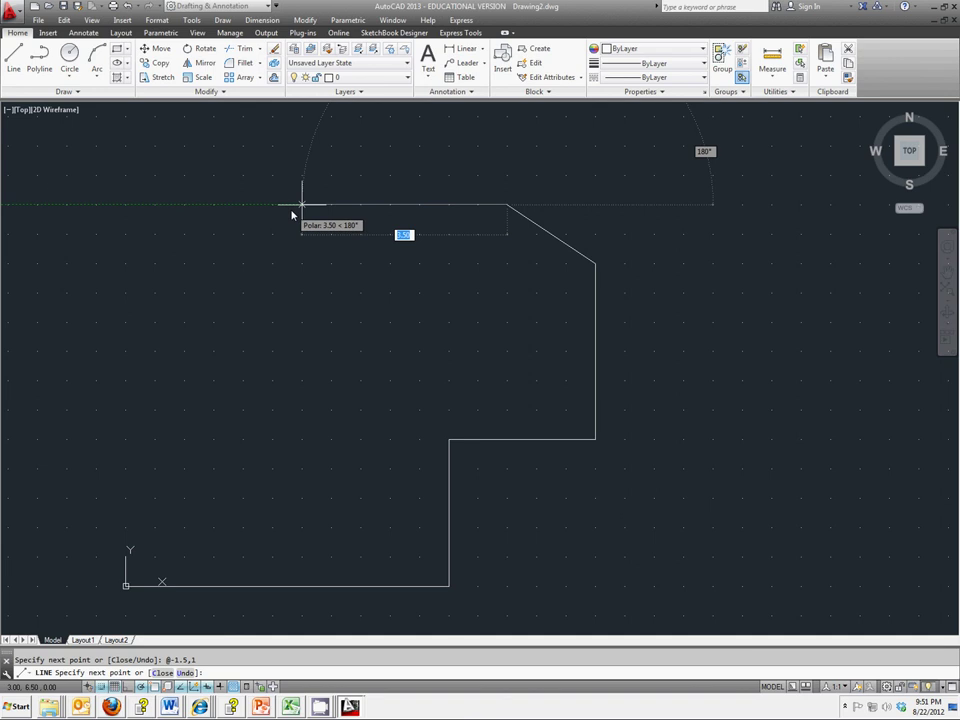
Draw the 6.5-unit top edge leftward, then close the outline to the origin with C.
{"action": "type", "text": "6.5"}
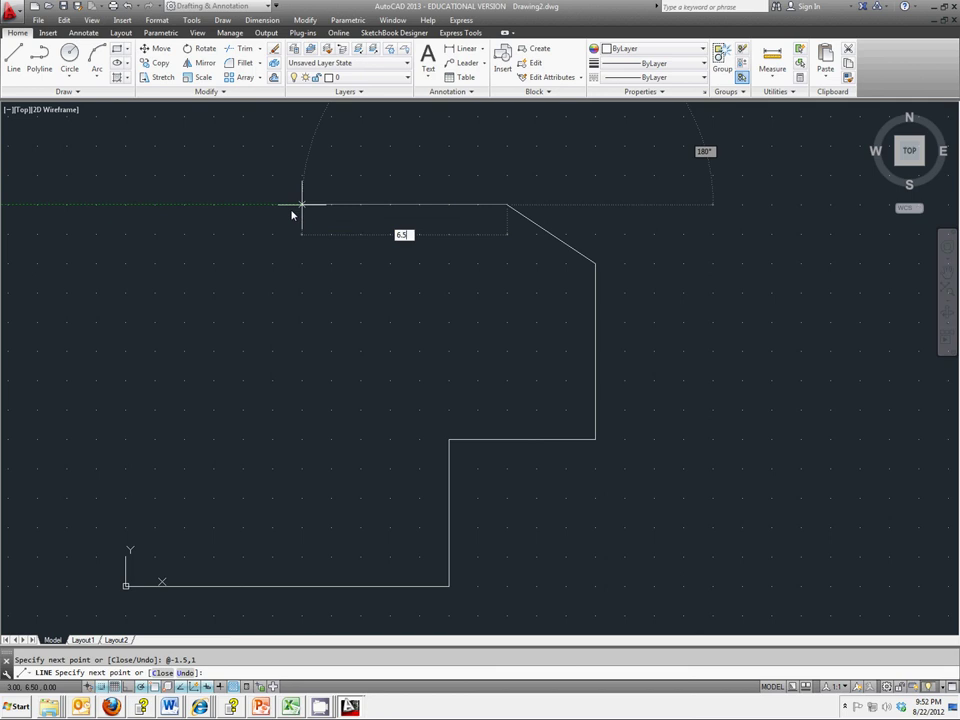
{"action": "key", "text": "Return"}
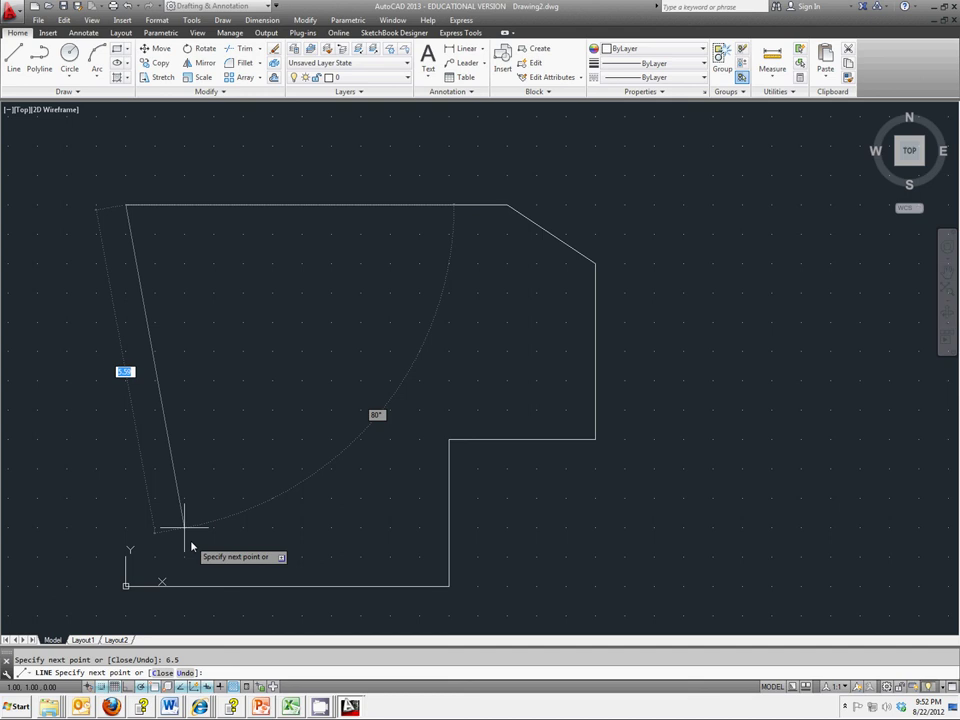
{"action": "type", "text": "c"}
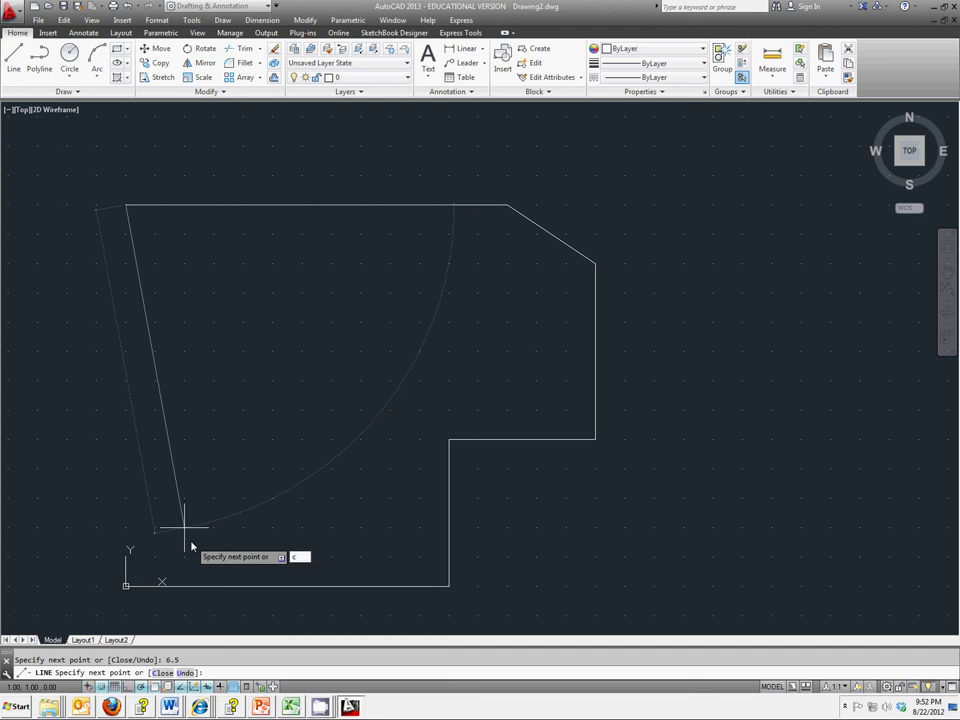
{"action": "key", "text": "Return"}
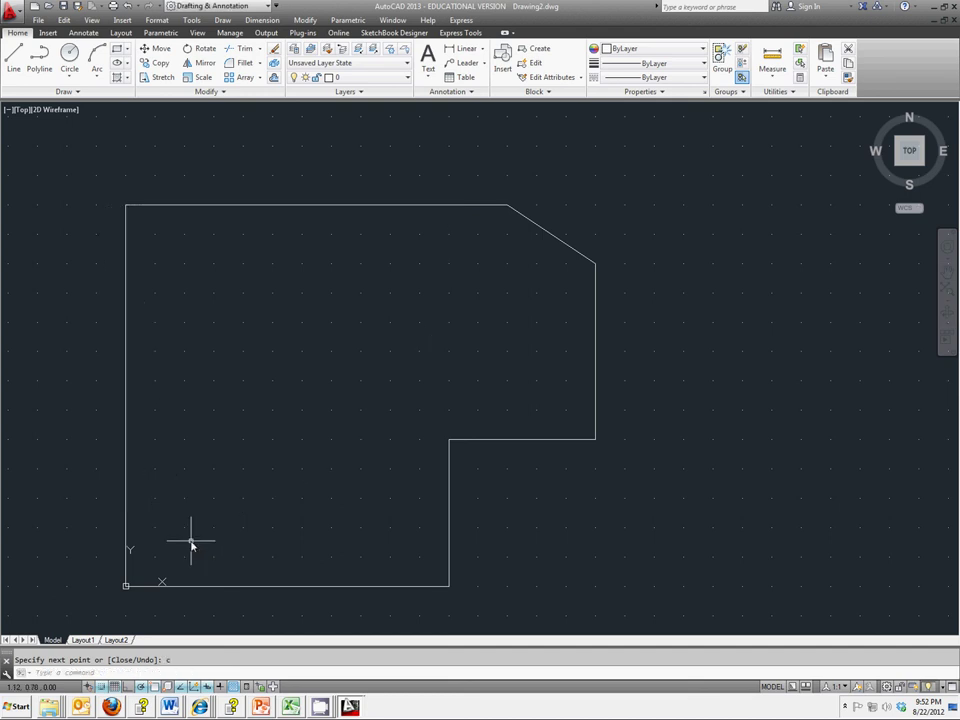